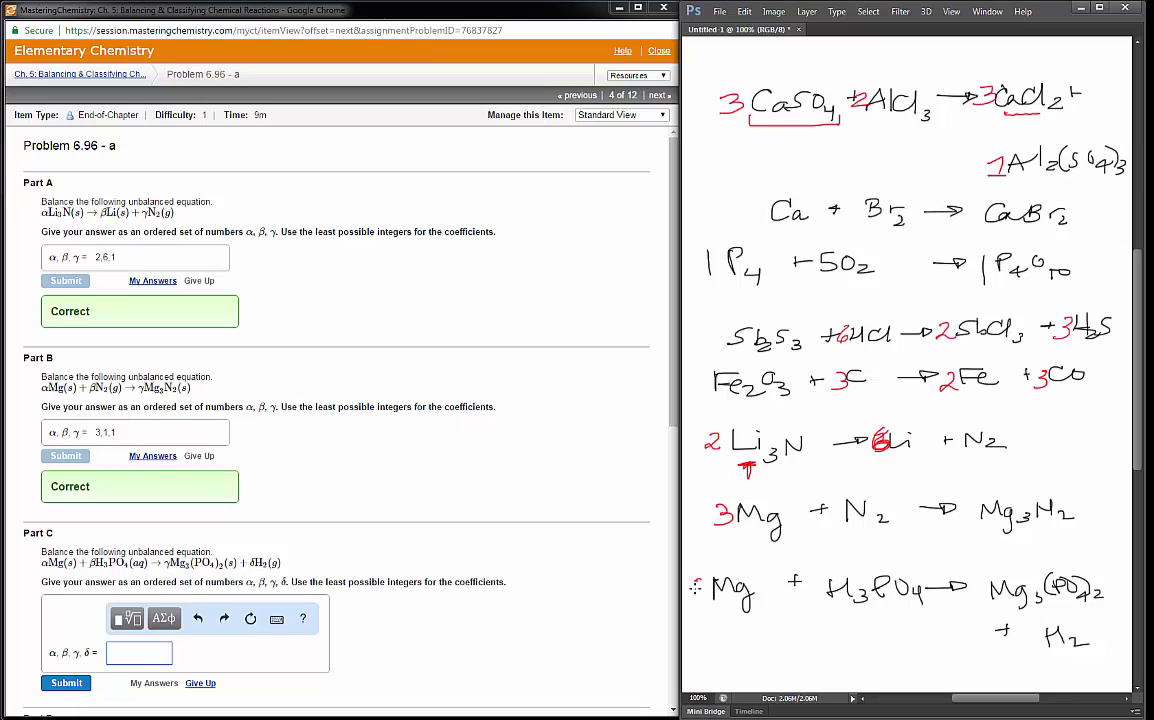
- Brush red coefficients 3, 2 and 3 before Mg, H3PO4 and H2, marking the PO4 groups
{"action": "left_click_drag", "start_coordinate": [693, 583], "coordinate": [693, 599]}
{"action": "left_click_drag", "start_coordinate": [863, 604], "coordinate": [925, 603]}
{"action": "left_click_drag", "start_coordinate": [1054, 601], "coordinate": [1084, 598]}
{"action": "left_click_drag", "start_coordinate": [802, 584], "coordinate": [823, 600]}
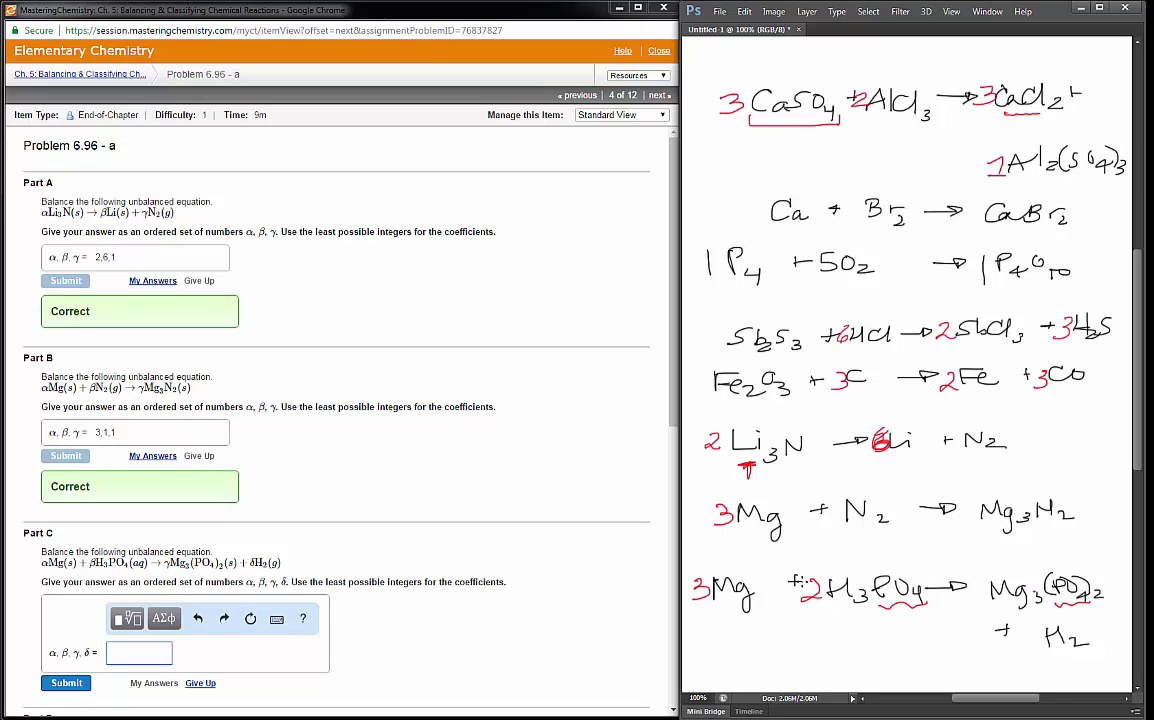
{"action": "mouse_move", "coordinate": [1026, 631]}
{"action": "left_mouse_down"}
{"action": "mouse_move", "coordinate": [1037, 642]}
{"action": "mouse_move", "coordinate": [1027, 655]}
{"action": "left_mouse_up"}
- Enter 3,2,1,3 as the Part C answer
{"action": "left_click", "coordinate": [160, 654]}
{"action": "type", "text": "3"}
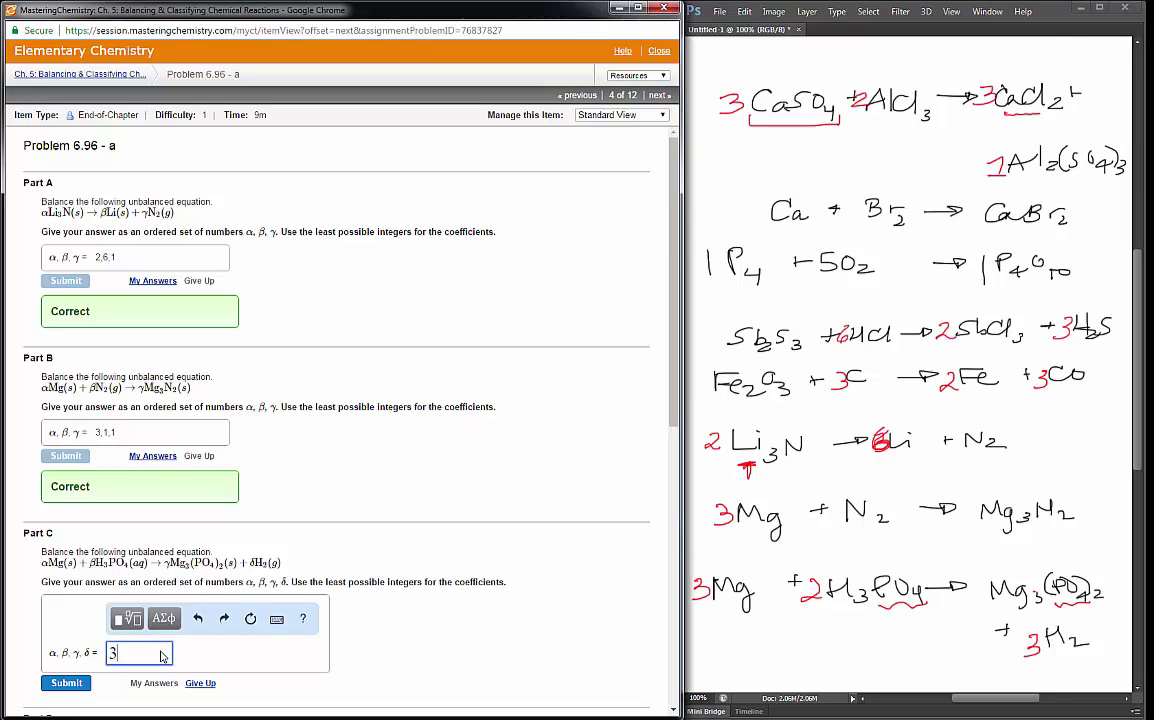
{"action": "type", "text": ",2,1,3"}
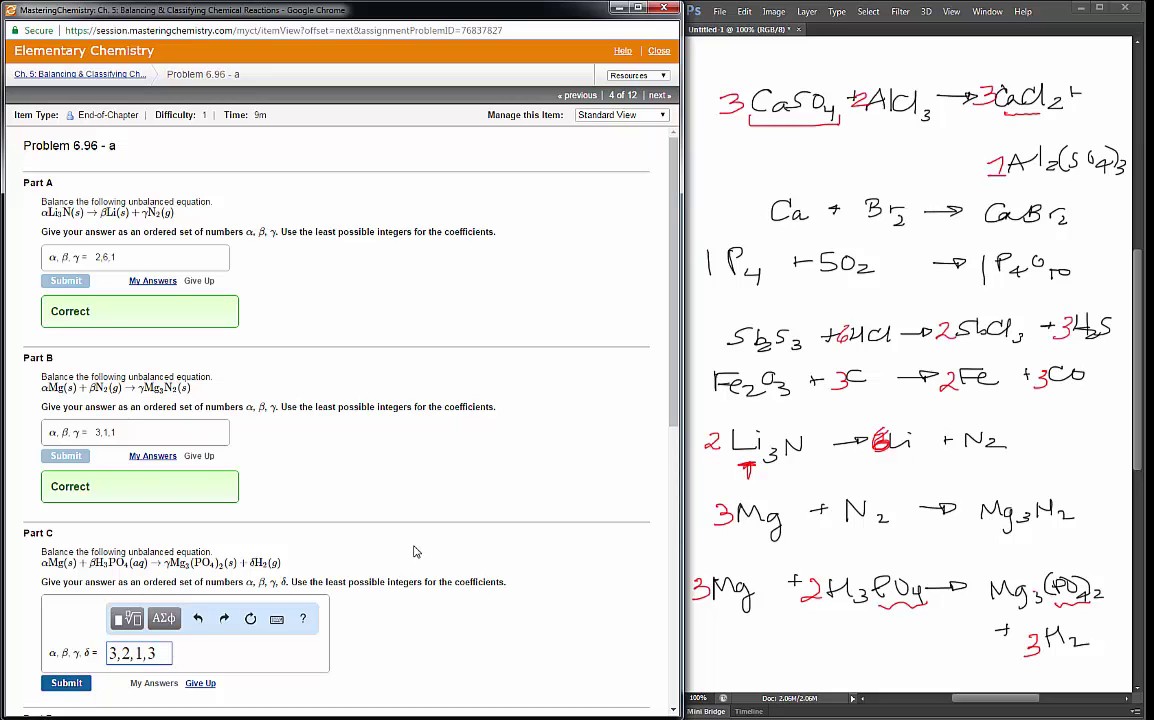
{"action": "scroll", "coordinate": [416, 551], "scroll_direction": "down", "scroll_amount": 6}
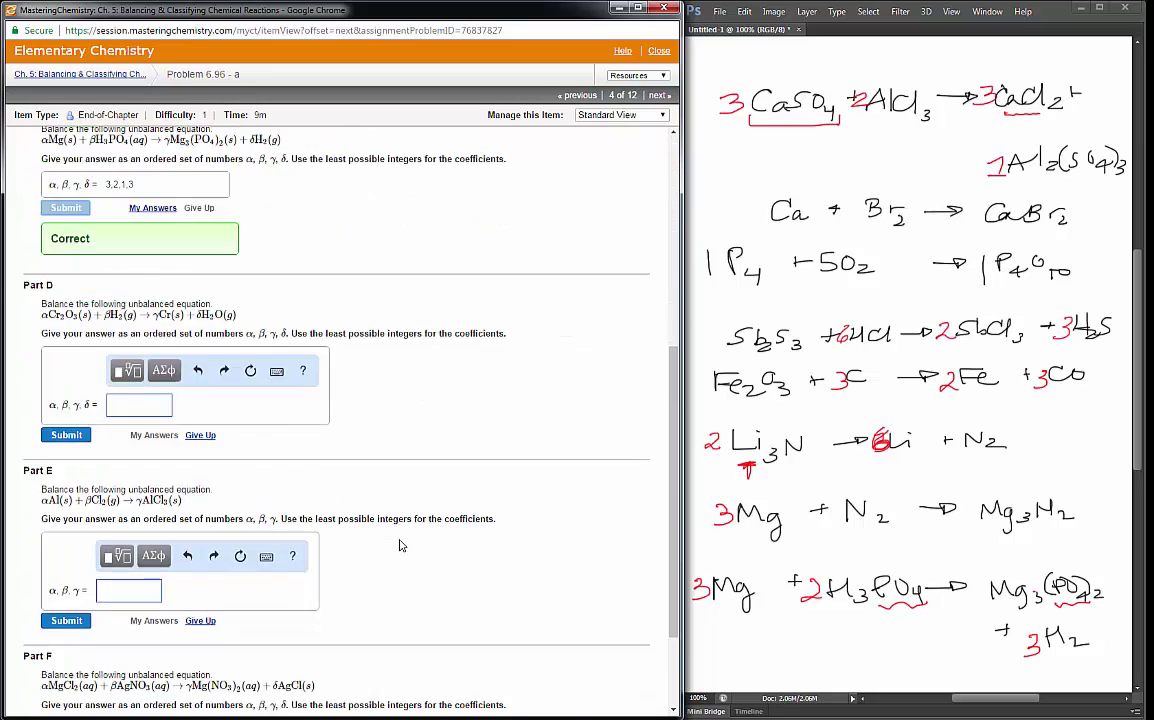
- Erase the previous equations from the Photoshop canvas
{"action": "left_click_drag", "start_coordinate": [690, 46], "coordinate": [1126, 676]}
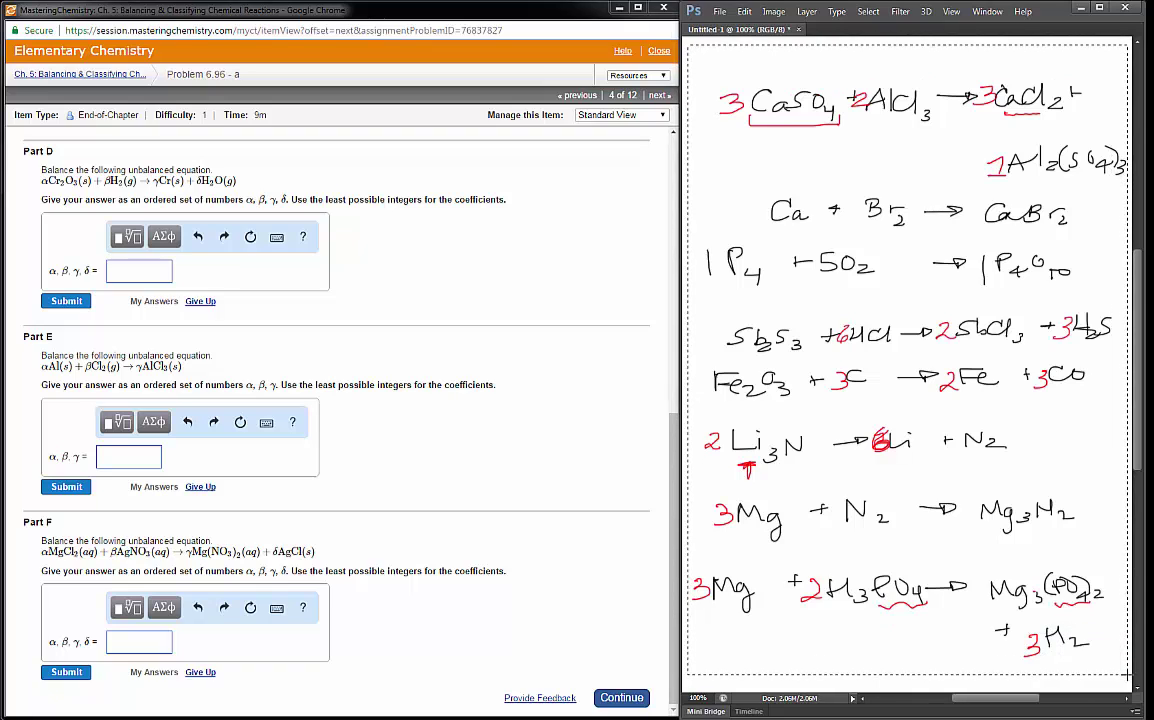
{"action": "key", "text": "Delete"}
{"action": "key", "text": "ctrl+d"}
- Handwrite Cr2O3 + 3H2 → 2Cr + 3H2O with red coefficients at the canvas top
{"action": "mouse_move", "coordinate": [726, 95]}
{"action": "left_mouse_down"}
{"action": "mouse_move", "coordinate": [724, 107]}
{"action": "mouse_move", "coordinate": [734, 100]}
{"action": "mouse_move", "coordinate": [746, 116]}
{"action": "mouse_move", "coordinate": [750, 99]}
{"action": "mouse_move", "coordinate": [803, 98]}
{"action": "left_mouse_up"}
{"action": "mouse_move", "coordinate": [798, 93]}
{"action": "left_mouse_down"}
{"action": "mouse_move", "coordinate": [798, 103]}
{"action": "mouse_move", "coordinate": [847, 110]}
{"action": "left_mouse_up"}
{"action": "left_click_drag", "start_coordinate": [850, 106], "coordinate": [1006, 93]}
{"action": "mouse_move", "coordinate": [1000, 88]}
{"action": "left_mouse_down"}
{"action": "mouse_move", "coordinate": [1000, 99]}
{"action": "mouse_move", "coordinate": [1056, 95]}
{"action": "left_mouse_up"}
{"action": "left_click_drag", "start_coordinate": [1055, 88], "coordinate": [1068, 104]}
{"action": "mouse_move", "coordinate": [1088, 90]}
{"action": "left_mouse_down"}
{"action": "mouse_move", "coordinate": [1076, 96]}
{"action": "mouse_move", "coordinate": [1088, 91]}
{"action": "left_mouse_up"}
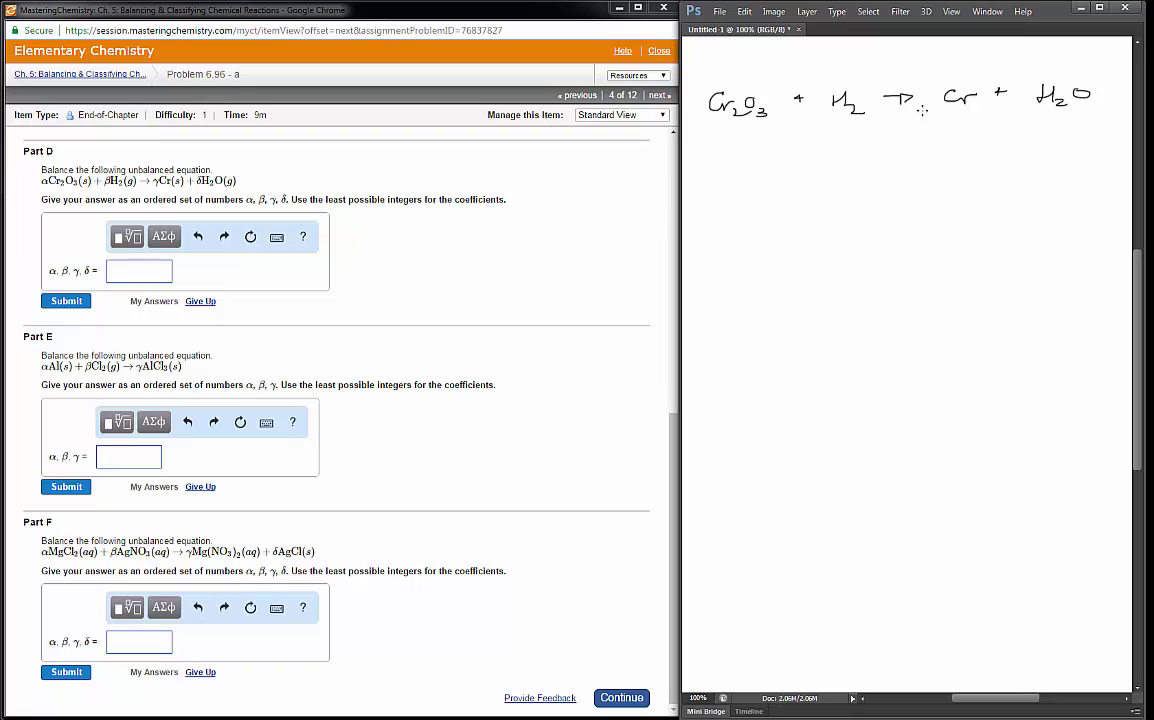
{"action": "left_click_drag", "start_coordinate": [923, 94], "coordinate": [937, 107]}
{"action": "mouse_move", "coordinate": [1018, 89]}
{"action": "left_mouse_down"}
{"action": "mouse_move", "coordinate": [1031, 97]}
{"action": "mouse_move", "coordinate": [1019, 107]}
{"action": "left_mouse_up"}
{"action": "left_click_drag", "start_coordinate": [816, 91], "coordinate": [820, 108]}
- Enter and submit 1,3,2,3 as the Part D answer
{"action": "left_click", "coordinate": [146, 272]}
{"action": "type", "text": "1"}
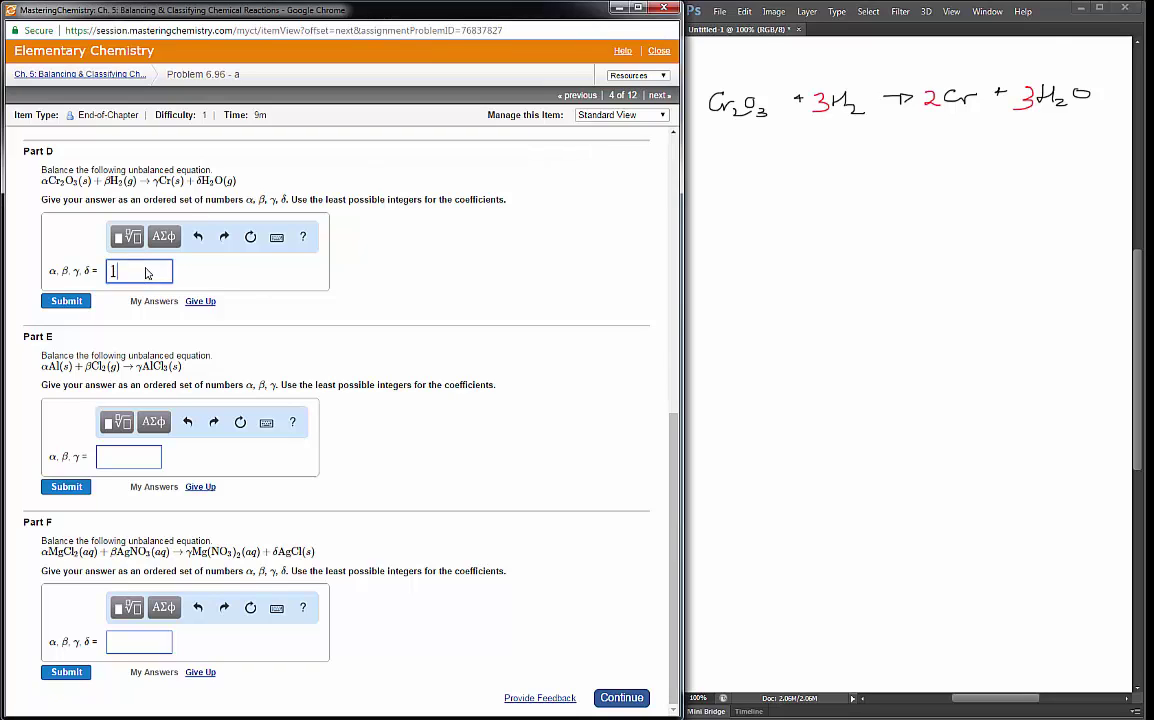
{"action": "type", "text": ",3,2,3"}
{"action": "left_click", "coordinate": [64, 302]}
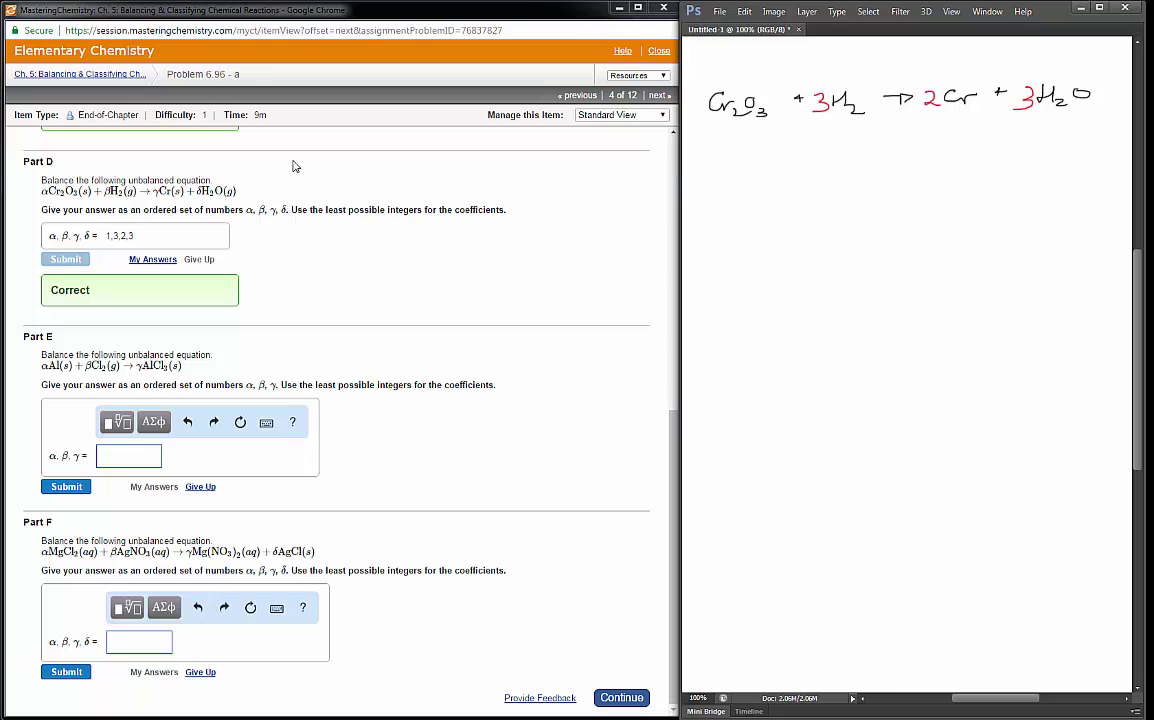
- Handwrite 2Al + 3Cl2 → 2AlCl3 below the first equation with red coefficients
{"action": "left_click_drag", "start_coordinate": [731, 182], "coordinate": [808, 173]}
{"action": "mouse_move", "coordinate": [802, 167]}
{"action": "left_mouse_down"}
{"action": "mouse_move", "coordinate": [798, 181]}
{"action": "mouse_move", "coordinate": [868, 185]}
{"action": "mouse_move", "coordinate": [947, 172]}
{"action": "left_mouse_up"}
{"action": "mouse_move", "coordinate": [932, 166]}
{"action": "left_mouse_down"}
{"action": "mouse_move", "coordinate": [932, 178]}
{"action": "mouse_move", "coordinate": [1014, 173]}
{"action": "left_mouse_up"}
{"action": "left_click_drag", "start_coordinate": [1040, 155], "coordinate": [1047, 177]}
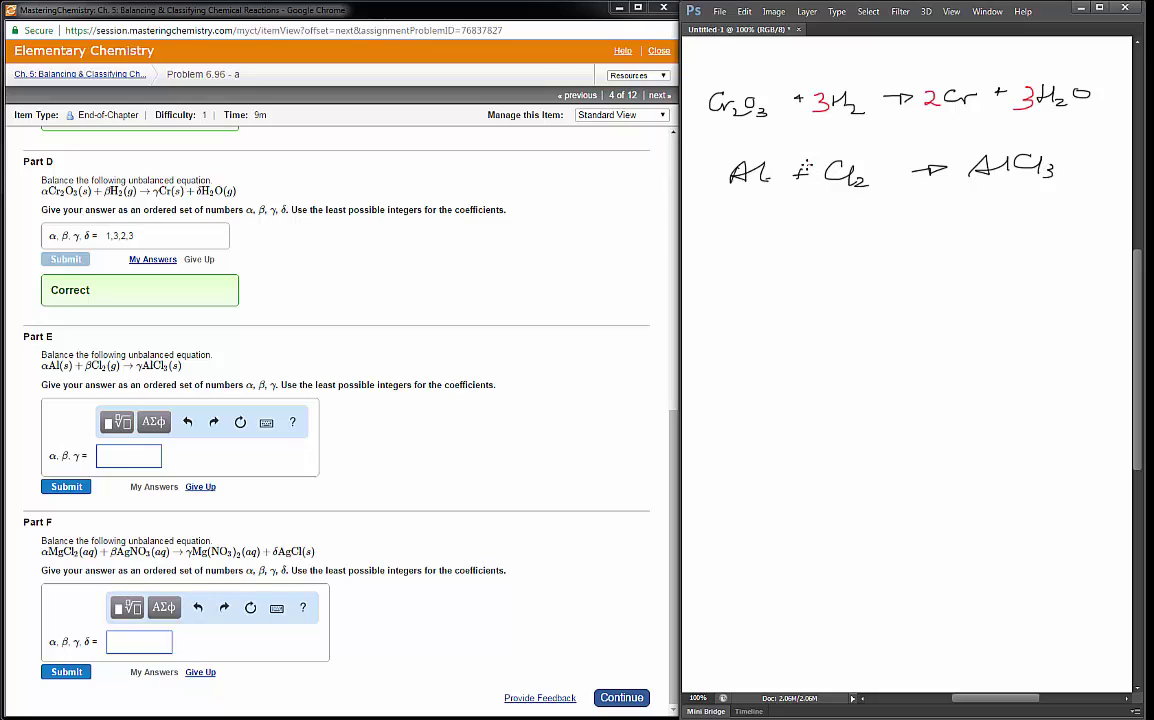
{"action": "left_click_drag", "start_coordinate": [807, 165], "coordinate": [806, 182]}
{"action": "left_click_drag", "start_coordinate": [950, 163], "coordinate": [970, 176]}
{"action": "left_click_drag", "start_coordinate": [702, 165], "coordinate": [720, 183]}
- Enter and submit 2,3,2 as the Part E answer
{"action": "left_click", "coordinate": [135, 457]}
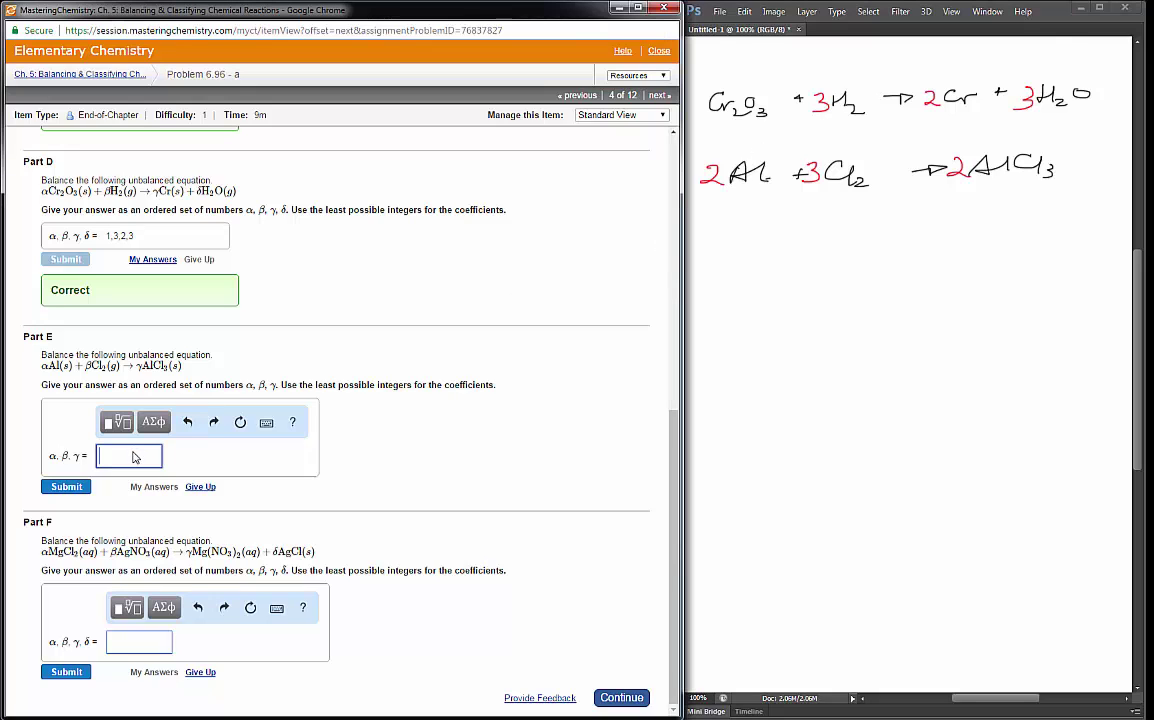
{"action": "type", "text": "2,3,2"}
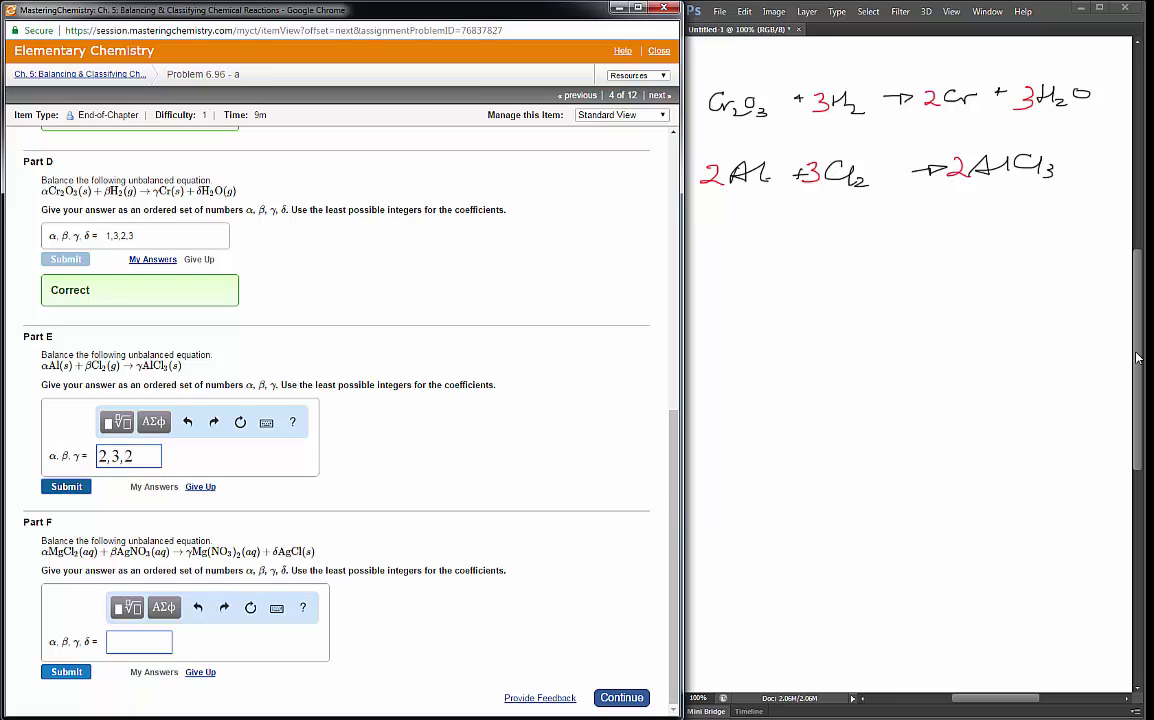
{"action": "key", "text": "Return"}
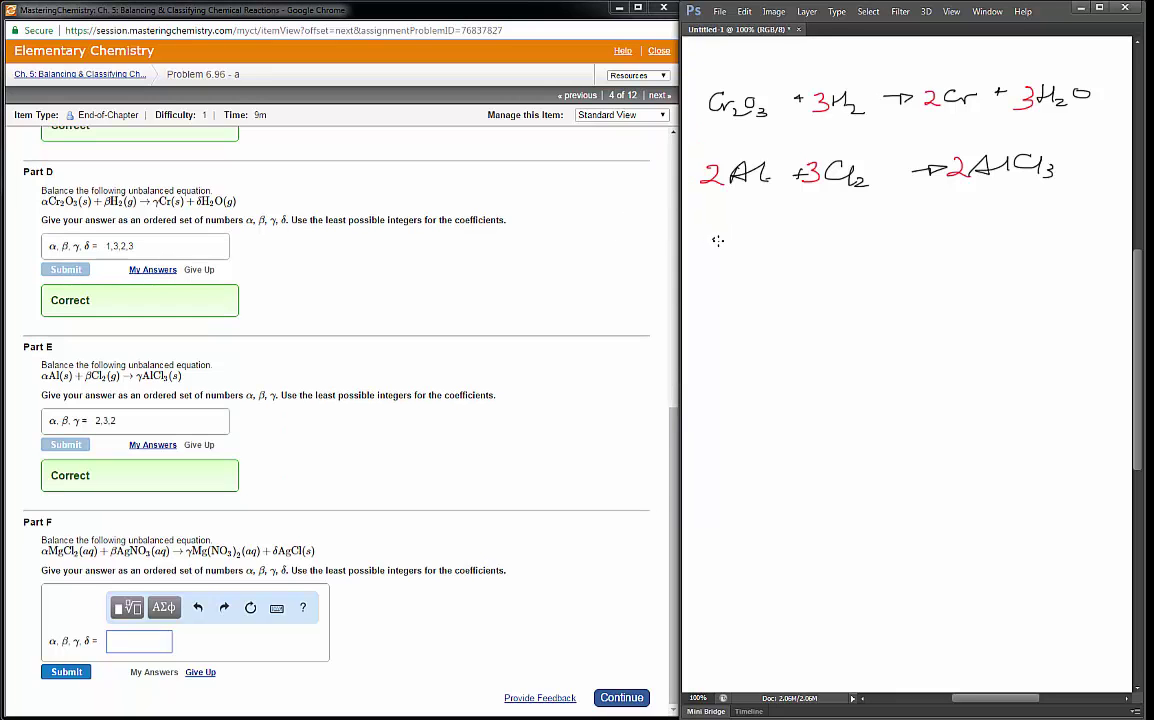
- Handwrite MgCl2 + 2AgNO3 → Mg(NO3)2 + 2AgCl, adding red 2s before AgNO3 and AgCl
{"action": "mouse_move", "coordinate": [707, 258]}
{"action": "left_mouse_down"}
{"action": "mouse_move", "coordinate": [737, 242]}
{"action": "mouse_move", "coordinate": [740, 260]}
{"action": "mouse_move", "coordinate": [768, 252]}
{"action": "left_mouse_up"}
{"action": "mouse_move", "coordinate": [769, 242]}
{"action": "left_mouse_down"}
{"action": "mouse_move", "coordinate": [812, 232]}
{"action": "mouse_move", "coordinate": [803, 242]}
{"action": "mouse_move", "coordinate": [852, 262]}
{"action": "mouse_move", "coordinate": [848, 249]}
{"action": "left_mouse_up"}
{"action": "mouse_move", "coordinate": [862, 240]}
{"action": "left_mouse_down"}
{"action": "mouse_move", "coordinate": [855, 266]}
{"action": "mouse_move", "coordinate": [879, 234]}
{"action": "mouse_move", "coordinate": [883, 248]}
{"action": "left_mouse_up"}
{"action": "mouse_move", "coordinate": [884, 250]}
{"action": "left_mouse_down"}
{"action": "mouse_move", "coordinate": [972, 228]}
{"action": "mouse_move", "coordinate": [984, 258]}
{"action": "mouse_move", "coordinate": [1010, 226]}
{"action": "mouse_move", "coordinate": [1026, 246]}
{"action": "mouse_move", "coordinate": [994, 252]}
{"action": "left_mouse_up"}
{"action": "mouse_move", "coordinate": [1028, 222]}
{"action": "left_mouse_down"}
{"action": "mouse_move", "coordinate": [1030, 246]}
{"action": "mouse_move", "coordinate": [1046, 250]}
{"action": "mouse_move", "coordinate": [1062, 227]}
{"action": "mouse_move", "coordinate": [1054, 236]}
{"action": "left_mouse_up"}
{"action": "left_click_drag", "start_coordinate": [1030, 295], "coordinate": [1050, 294]}
{"action": "mouse_move", "coordinate": [1056, 287]}
{"action": "left_mouse_down"}
{"action": "mouse_move", "coordinate": [1068, 300]}
{"action": "mouse_move", "coordinate": [1090, 286]}
{"action": "left_mouse_up"}
{"action": "left_click_drag", "start_coordinate": [1099, 270], "coordinate": [1103, 284]}
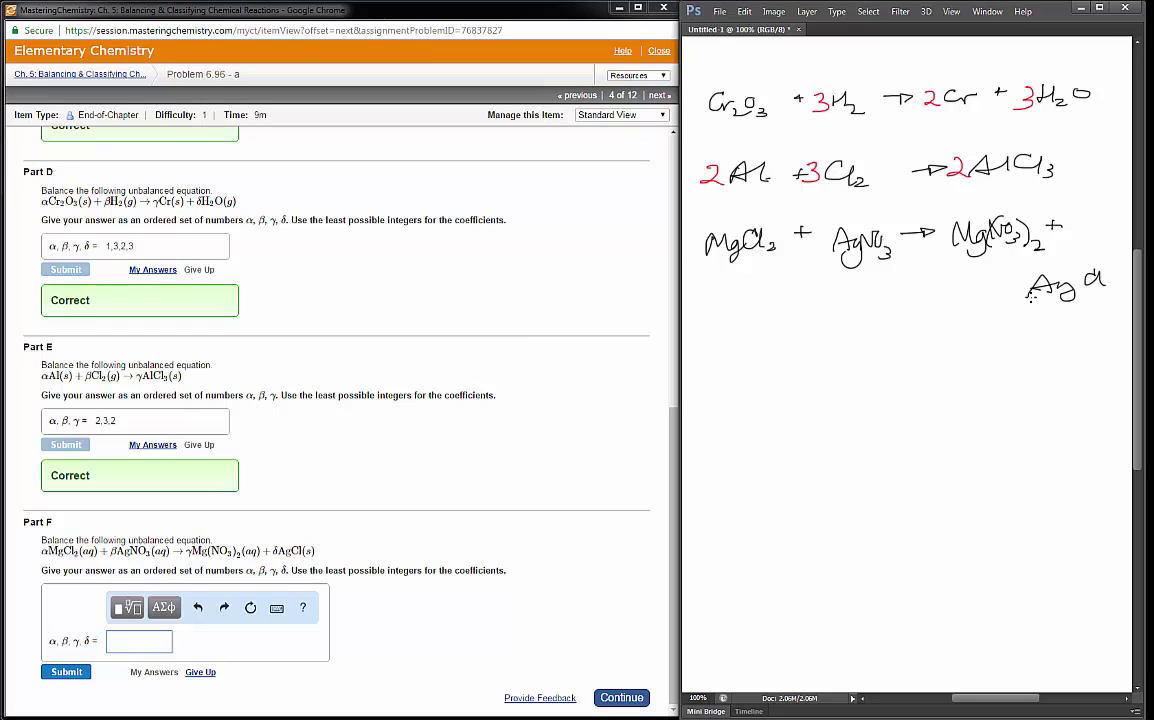
{"action": "left_click_drag", "start_coordinate": [1005, 283], "coordinate": [1023, 297]}
{"action": "left_click_drag", "start_coordinate": [812, 236], "coordinate": [831, 253]}
- Enter and submit 1,2,1,2 as the Part F answer
{"action": "left_click", "coordinate": [104, 578]}
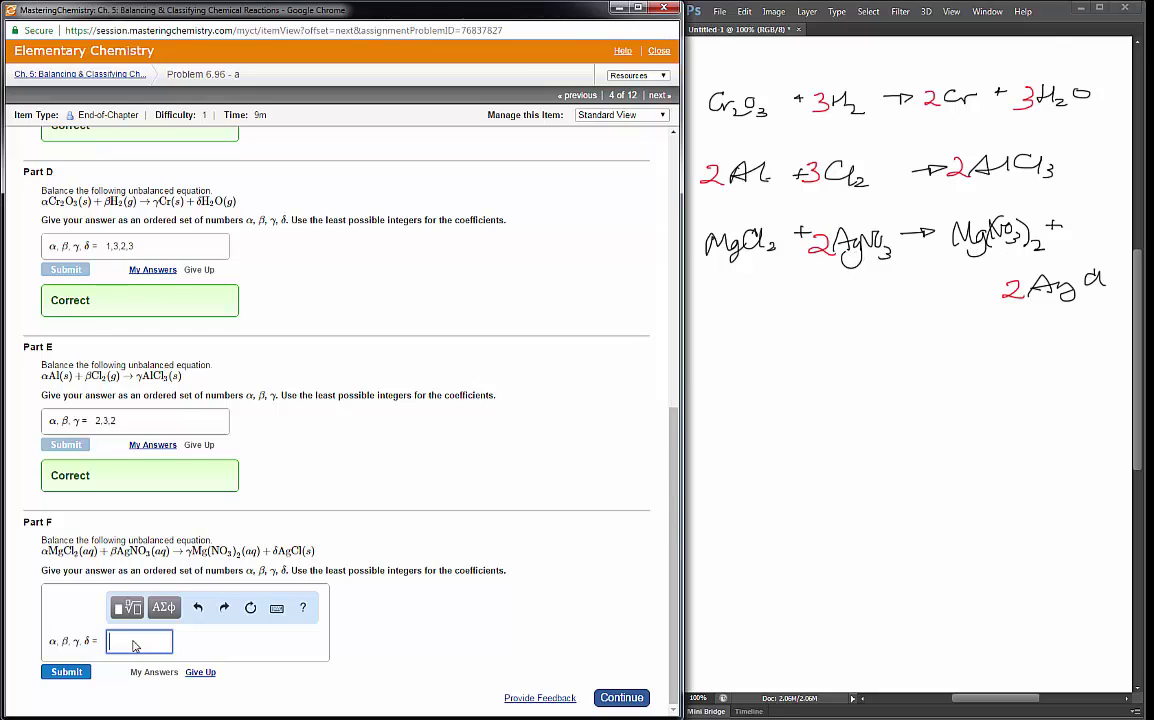
{"action": "type", "text": "1,2,1,2"}
{"action": "left_click", "coordinate": [62, 672]}
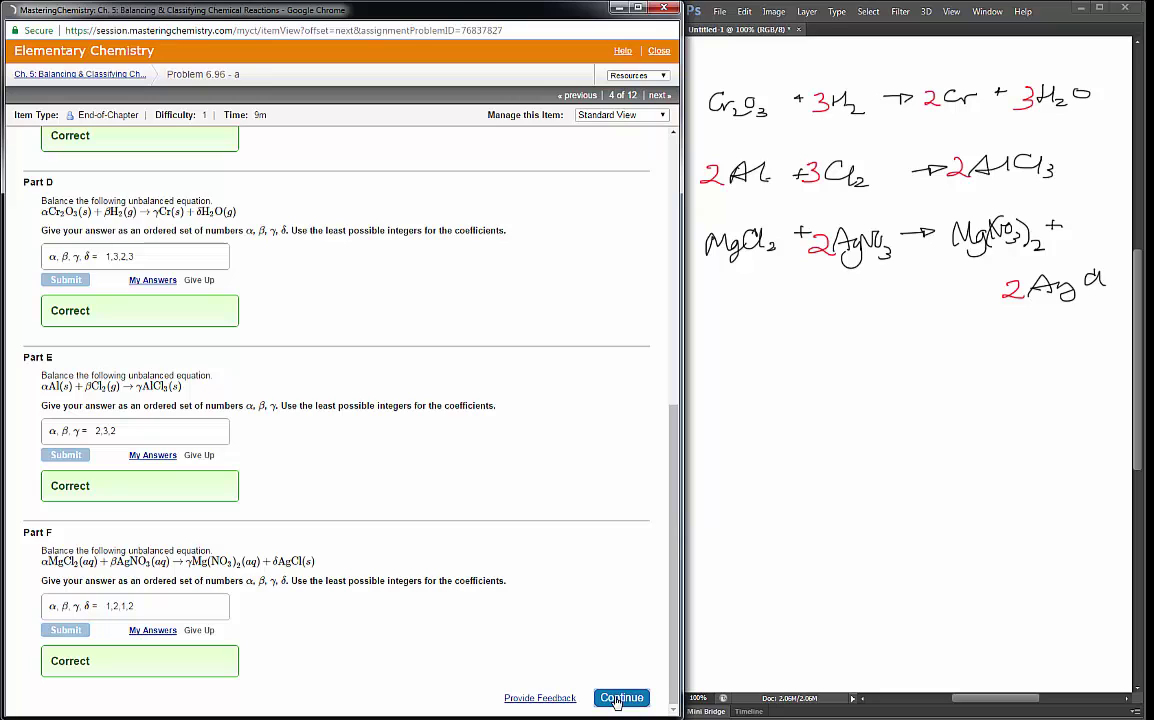
- Move on to Problem 5.3 and handwrite 3O2 → 2O3 in Photoshop
{"action": "left_click", "coordinate": [619, 698]}
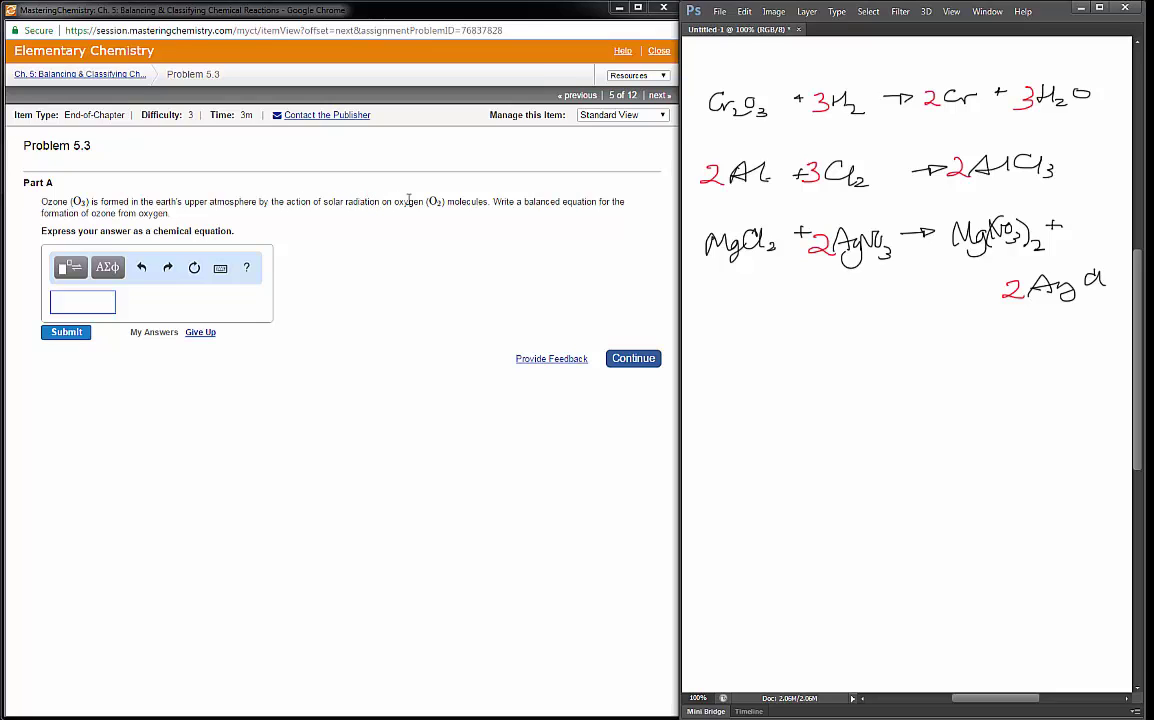
{"action": "mouse_move", "coordinate": [772, 357]}
{"action": "left_mouse_down"}
{"action": "mouse_move", "coordinate": [801, 375]}
{"action": "mouse_move", "coordinate": [892, 359]}
{"action": "mouse_move", "coordinate": [908, 378]}
{"action": "left_mouse_up"}
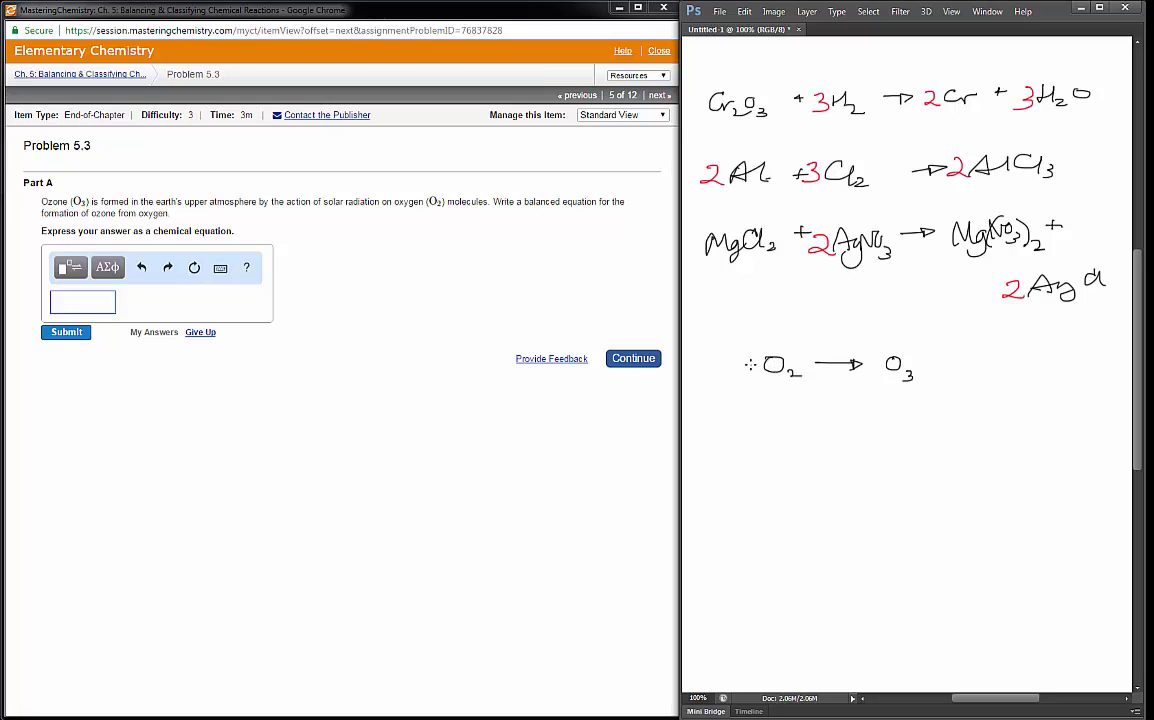
{"action": "mouse_move", "coordinate": [747, 359]}
{"action": "left_mouse_down"}
{"action": "mouse_move", "coordinate": [760, 372]}
{"action": "mouse_move", "coordinate": [749, 374]}
{"action": "left_mouse_up"}
{"action": "left_click_drag", "start_coordinate": [869, 360], "coordinate": [883, 373]}
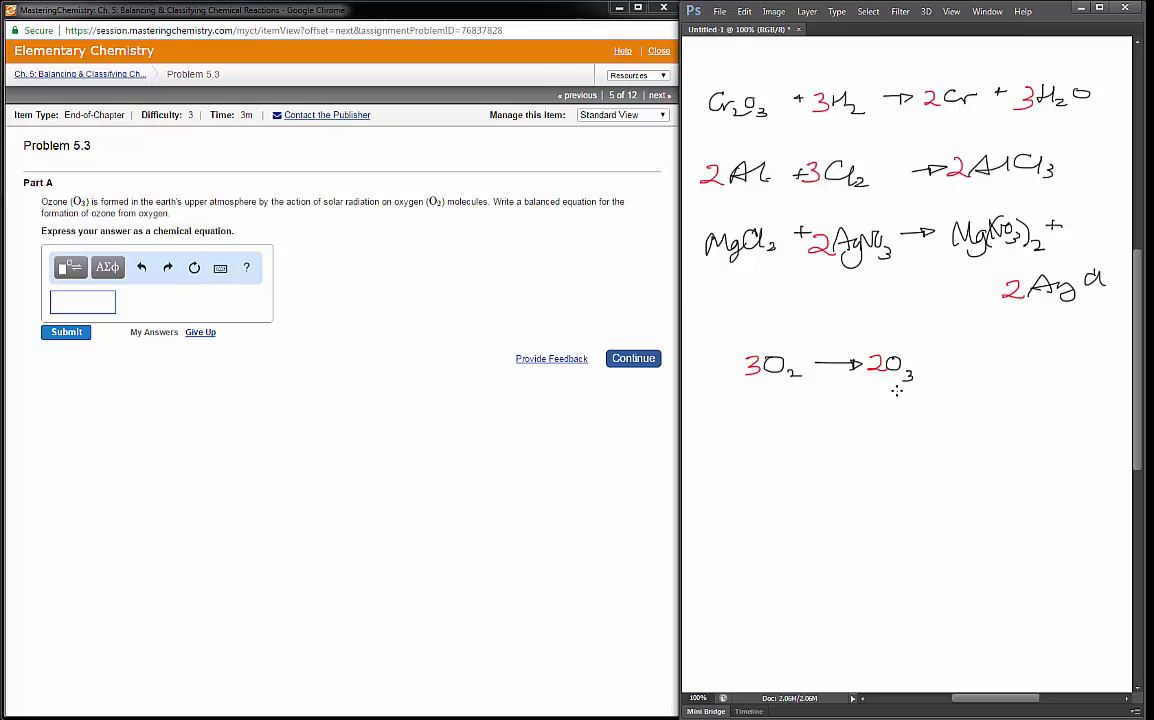
- Enter 3O₂ → 2O₃ with subscripts as the answer, submit it, and continue
{"action": "left_click", "coordinate": [77, 306]}
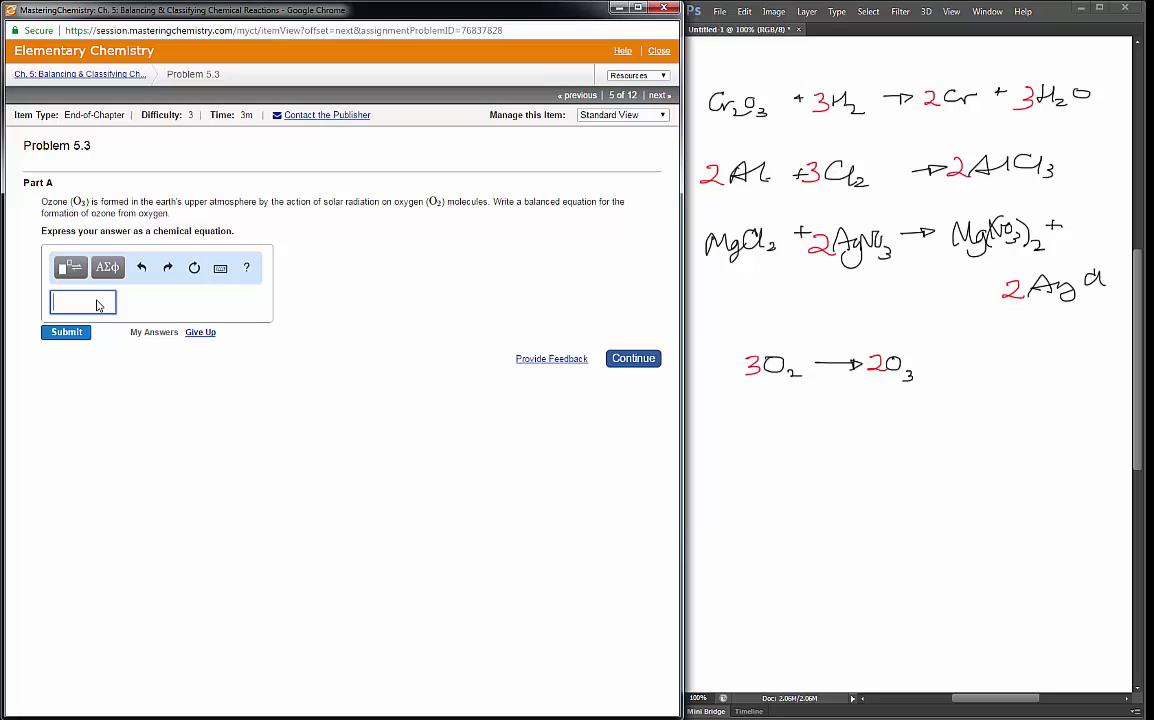
{"action": "type", "text": "3O"}
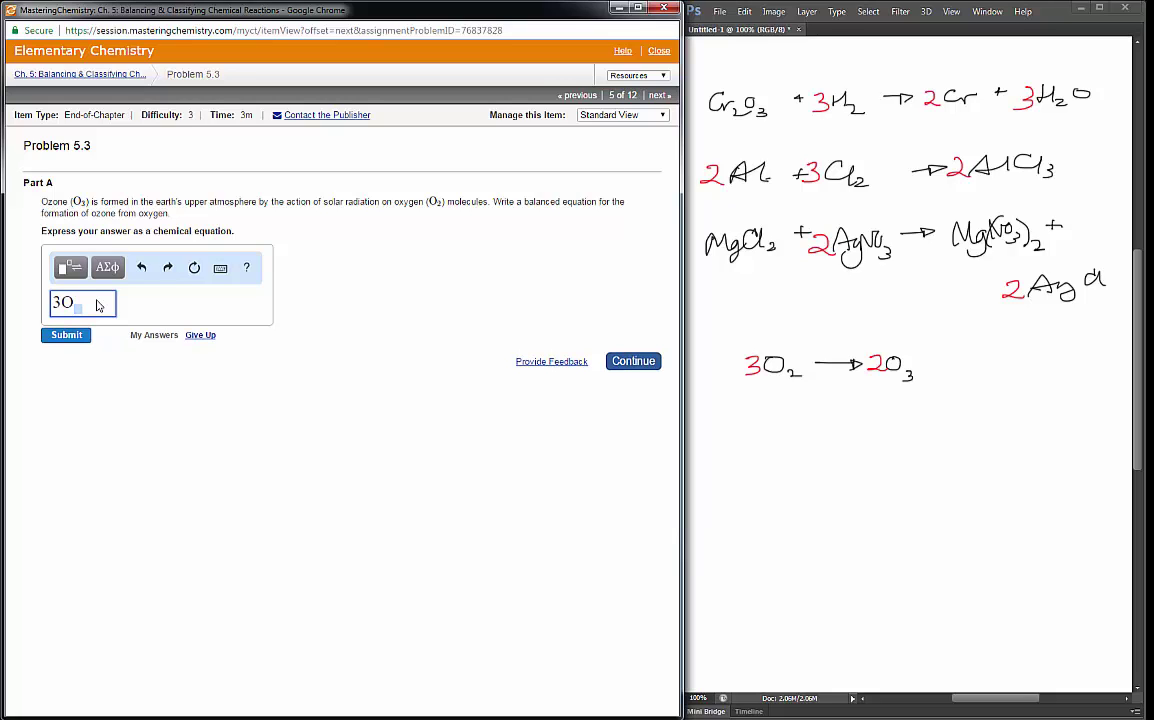
{"action": "type", "text": "_2"}
{"action": "key", "text": "Right"}
{"action": "type", "text": "->2"}
{"action": "type", "text": "O_3"}
{"action": "left_click", "coordinate": [56, 334]}
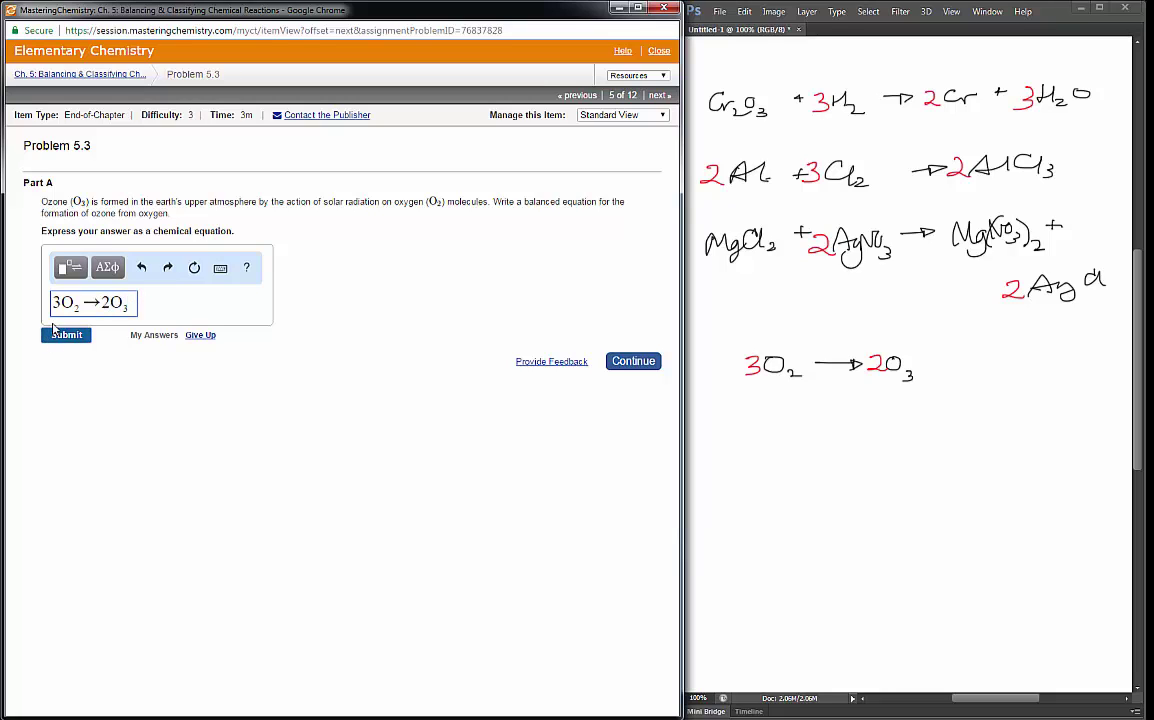
{"action": "left_click", "coordinate": [625, 350]}
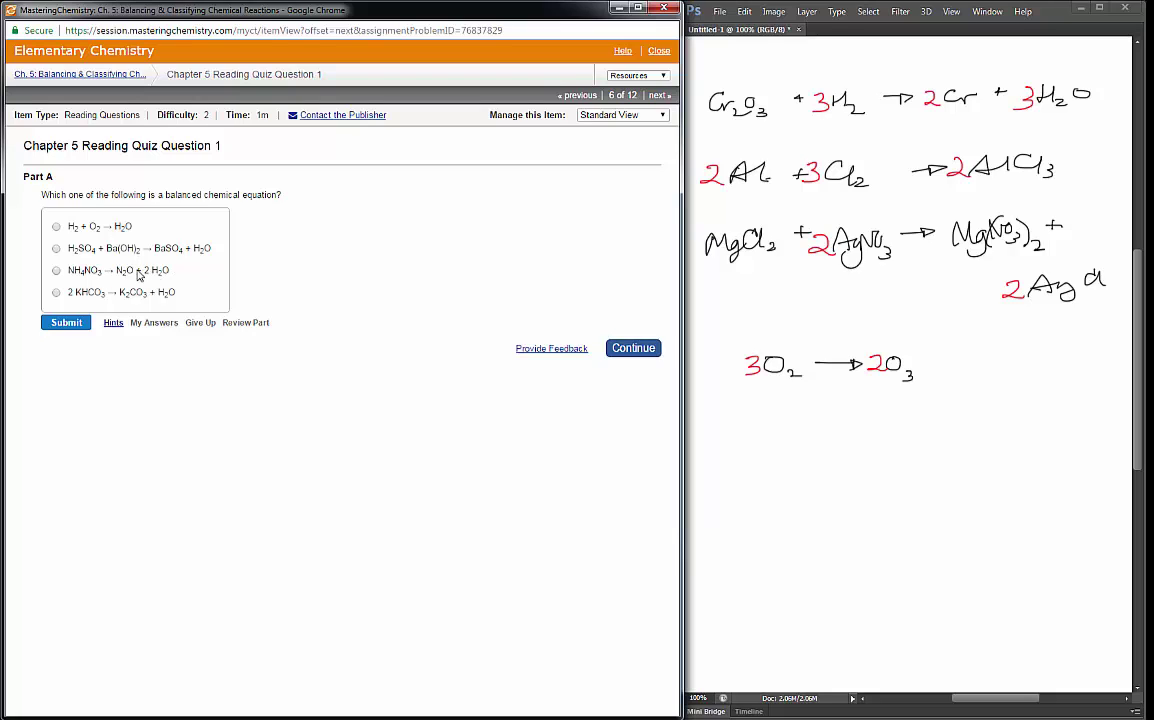
- Choose NH₄NO₃ → N₂O + 2 H₂O as the balanced equation, submit, and continue
{"action": "left_click", "coordinate": [57, 271]}
{"action": "left_click", "coordinate": [70, 326]}
{"action": "left_click", "coordinate": [633, 406]}
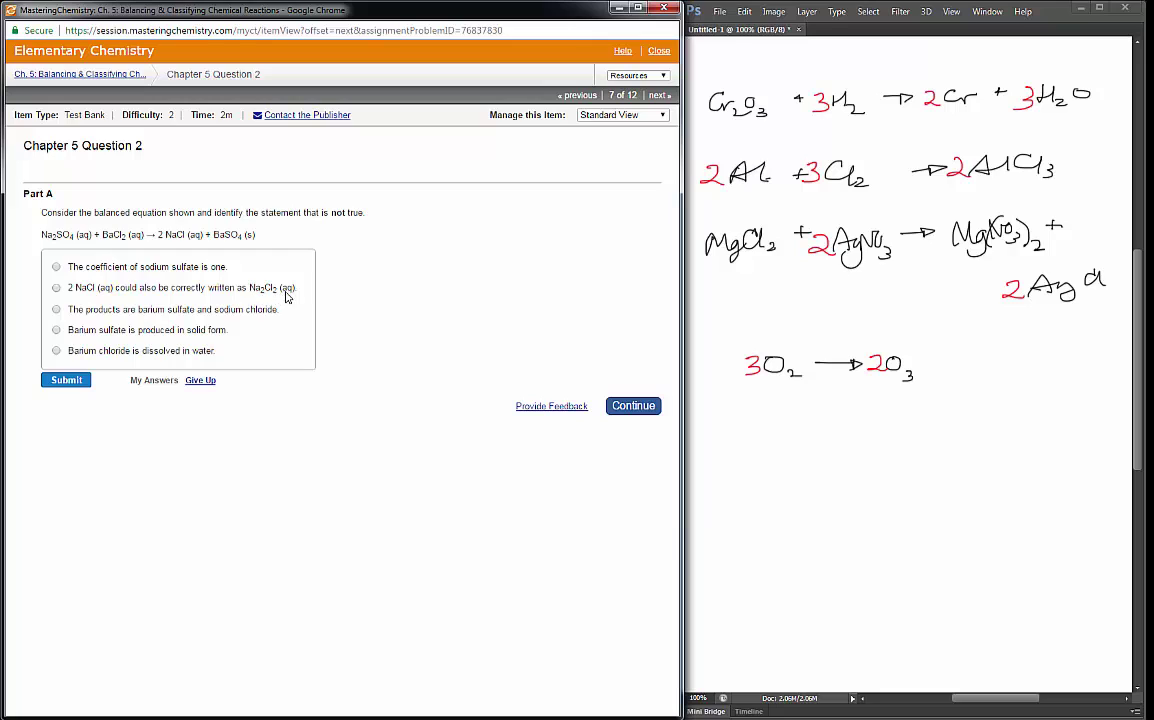
- Pick '2 NaCl (aq) could also be written as Na₂Cl₂ (aq)' as untrue, submit, continue
{"action": "left_click", "coordinate": [56, 288]}
{"action": "left_click", "coordinate": [68, 379]}
{"action": "left_click", "coordinate": [630, 405]}
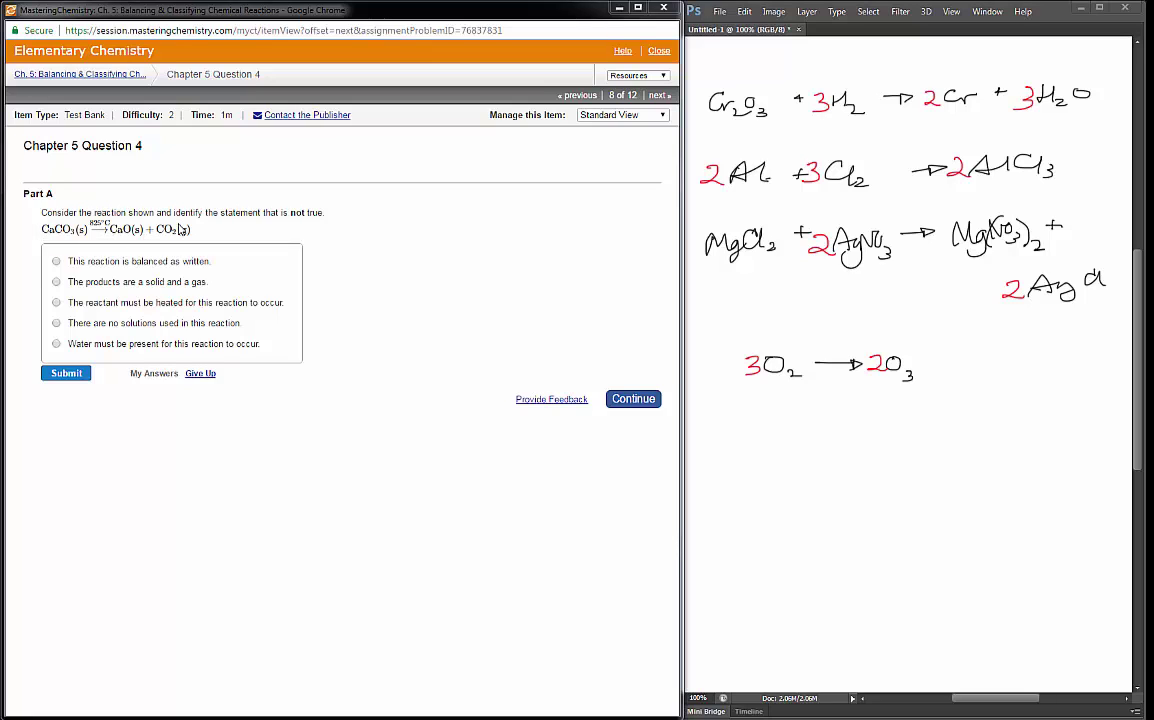
- Pick 'Water must be present for this reaction to occur' as untrue, submit, continue
{"action": "left_click", "coordinate": [56, 343]}
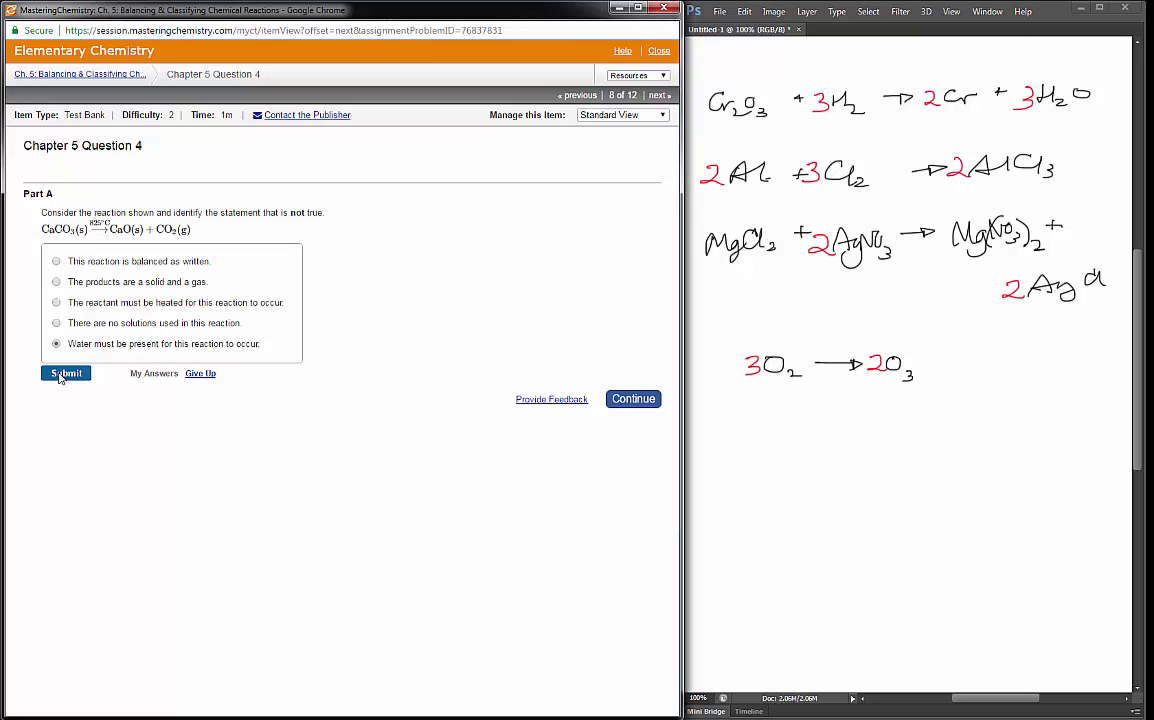
{"action": "left_click", "coordinate": [62, 373]}
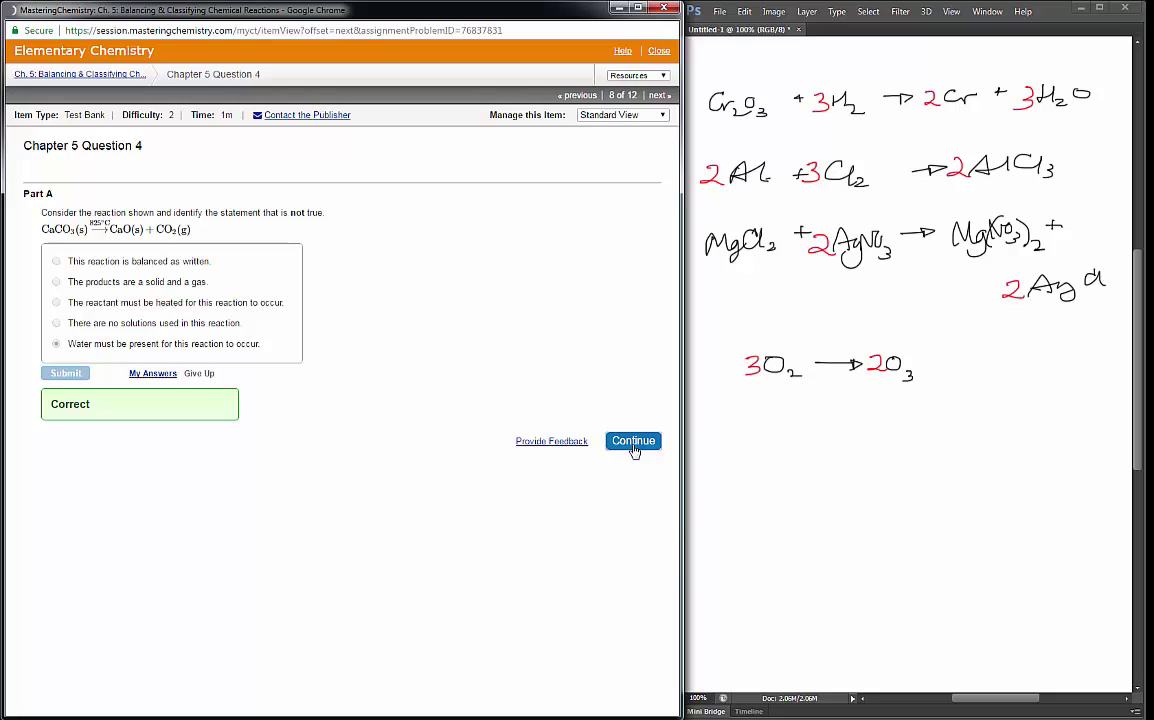
{"action": "left_click", "coordinate": [633, 443]}
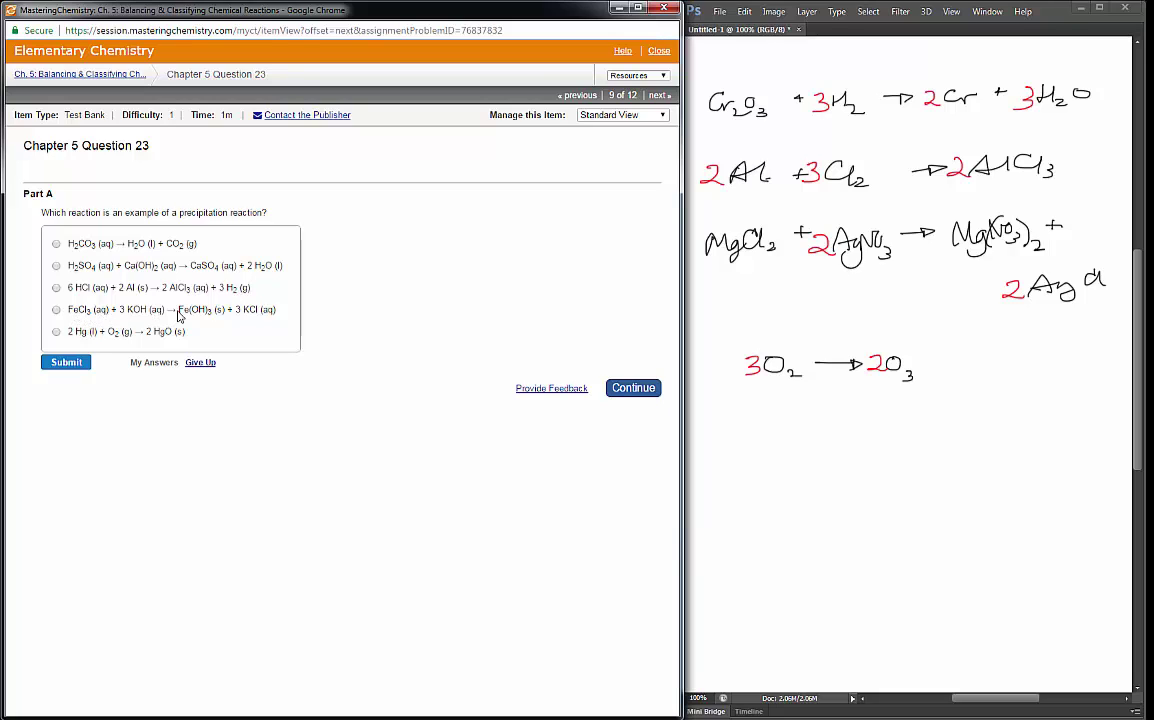
- Choose FeCl₃ + 3 KOH → Fe(OH)₃ + 3 KCl as the precipitation reaction, submit, continue
{"action": "left_click", "coordinate": [56, 310]}
{"action": "left_click", "coordinate": [67, 365]}
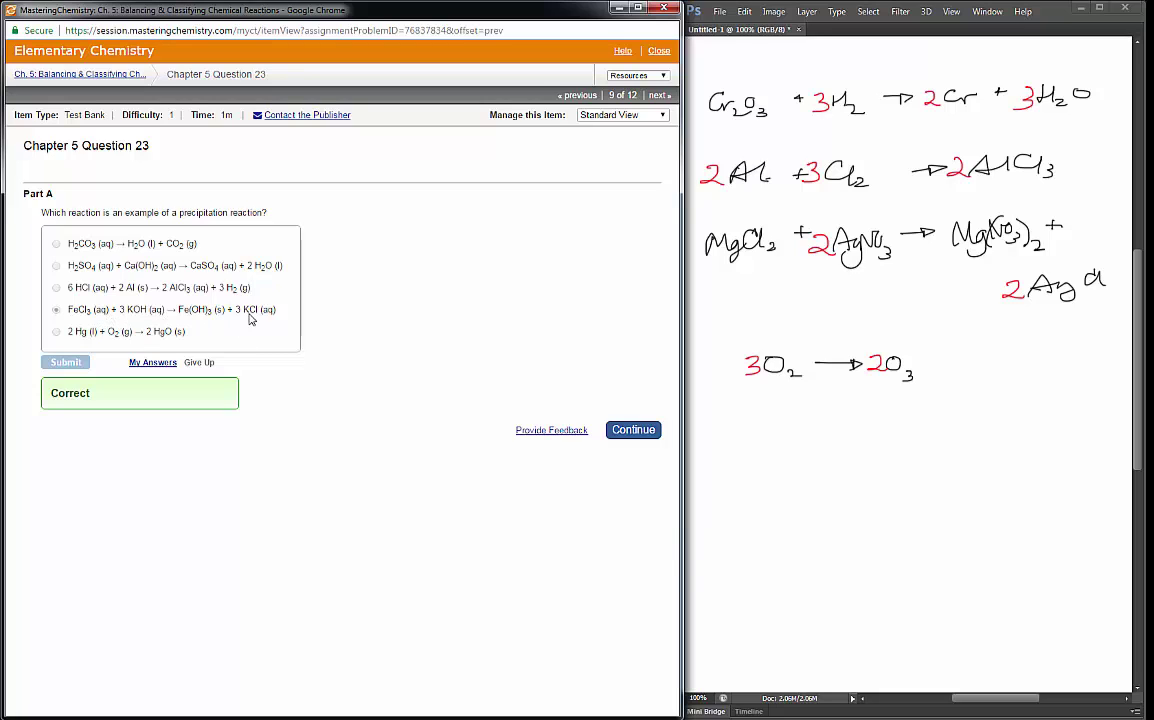
{"action": "left_click", "coordinate": [630, 434]}
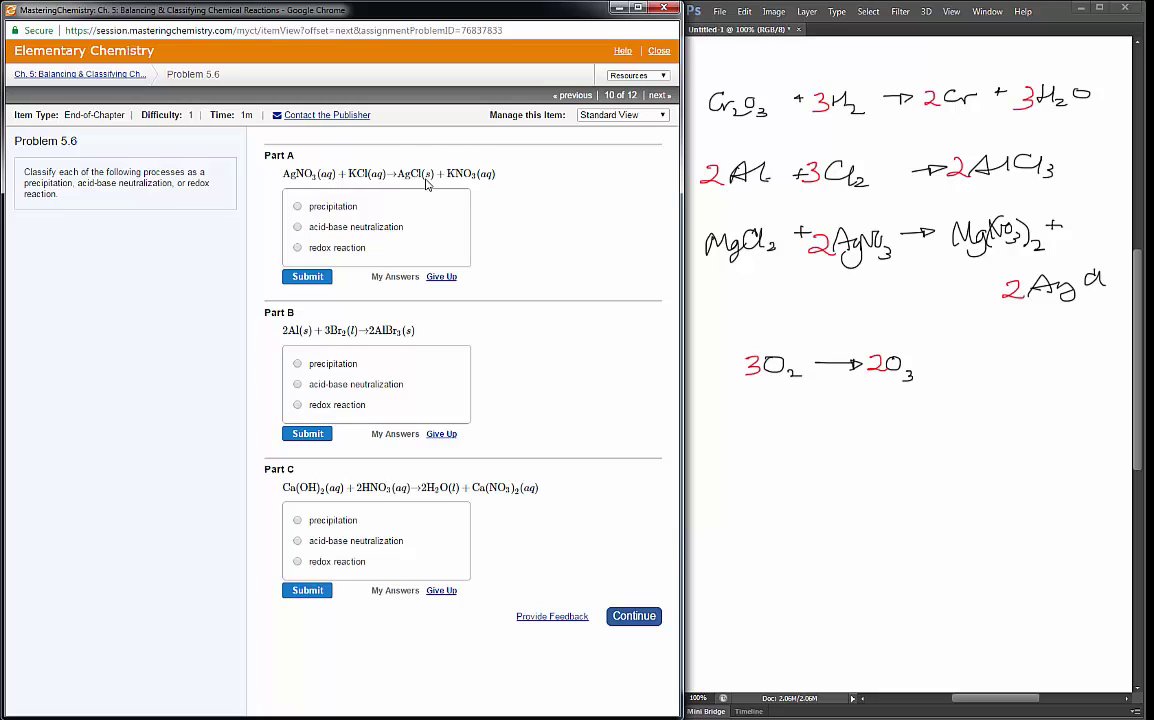
- Submit Parts A–C as precipitation, redox and acid-base neutralization, then continue to Question 26
{"action": "left_click", "coordinate": [297, 206]}
{"action": "left_click", "coordinate": [308, 276]}
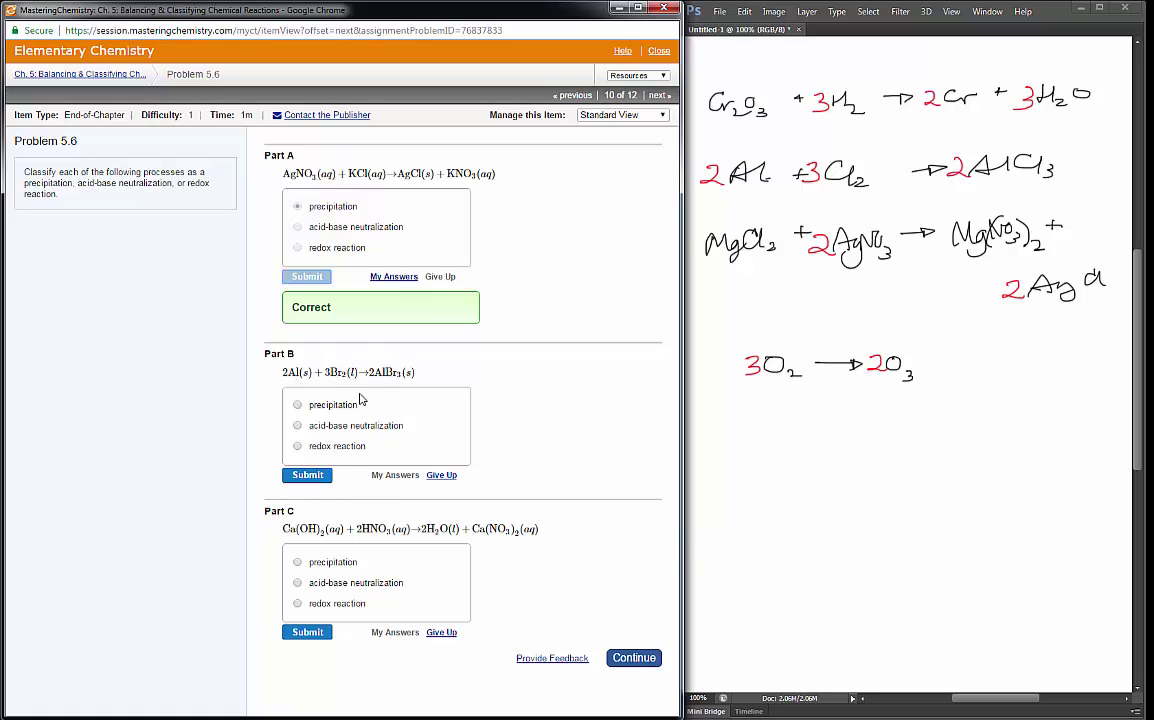
{"action": "left_click", "coordinate": [297, 446]}
{"action": "left_click", "coordinate": [306, 475]}
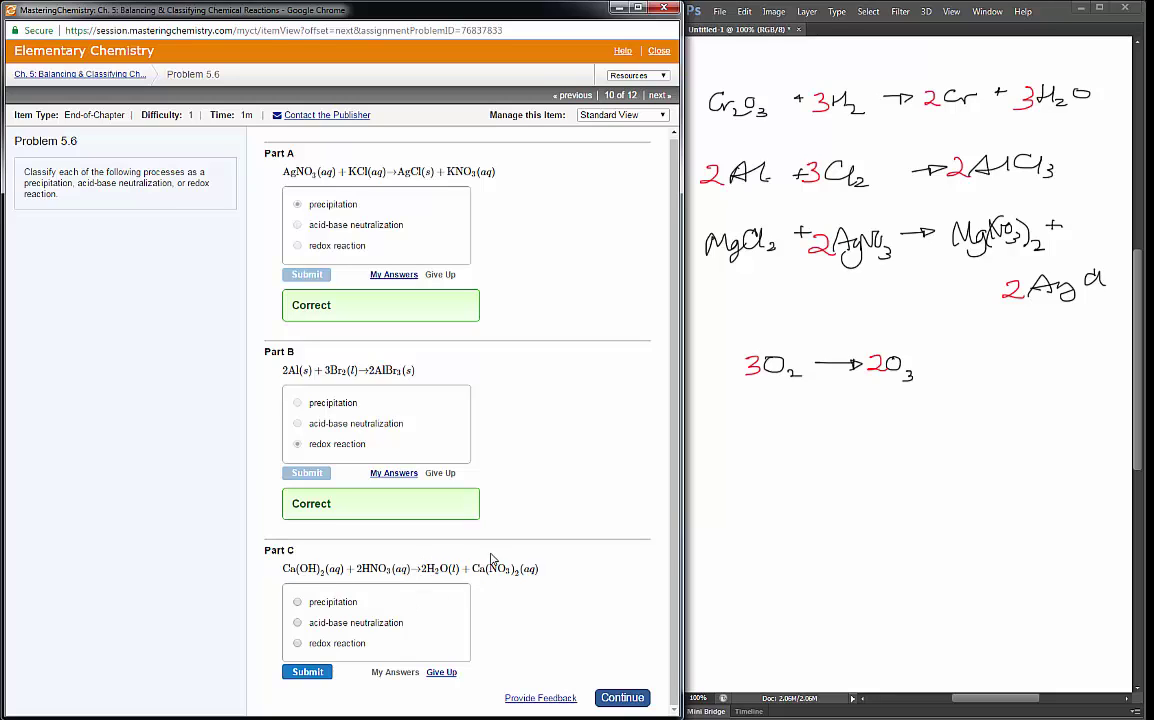
{"action": "left_click", "coordinate": [297, 622]}
{"action": "left_click", "coordinate": [307, 671]}
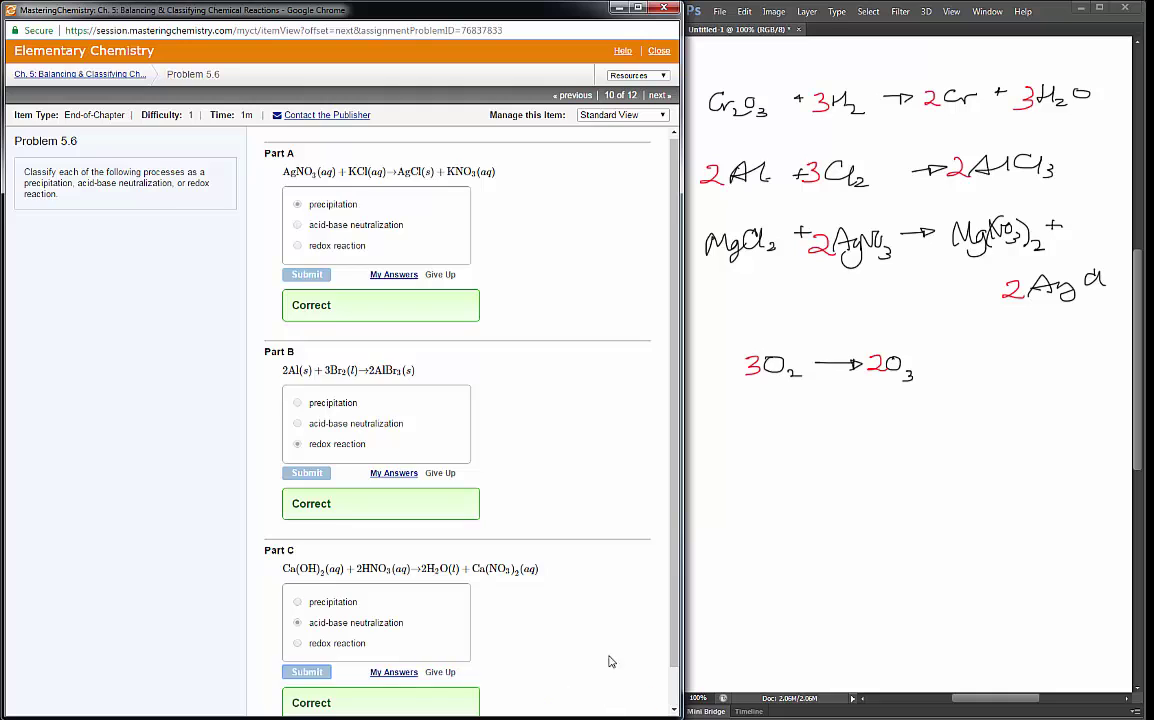
{"action": "scroll", "coordinate": [610, 665], "scroll_direction": "down", "scroll_amount": 1}
{"action": "left_click", "coordinate": [620, 698]}
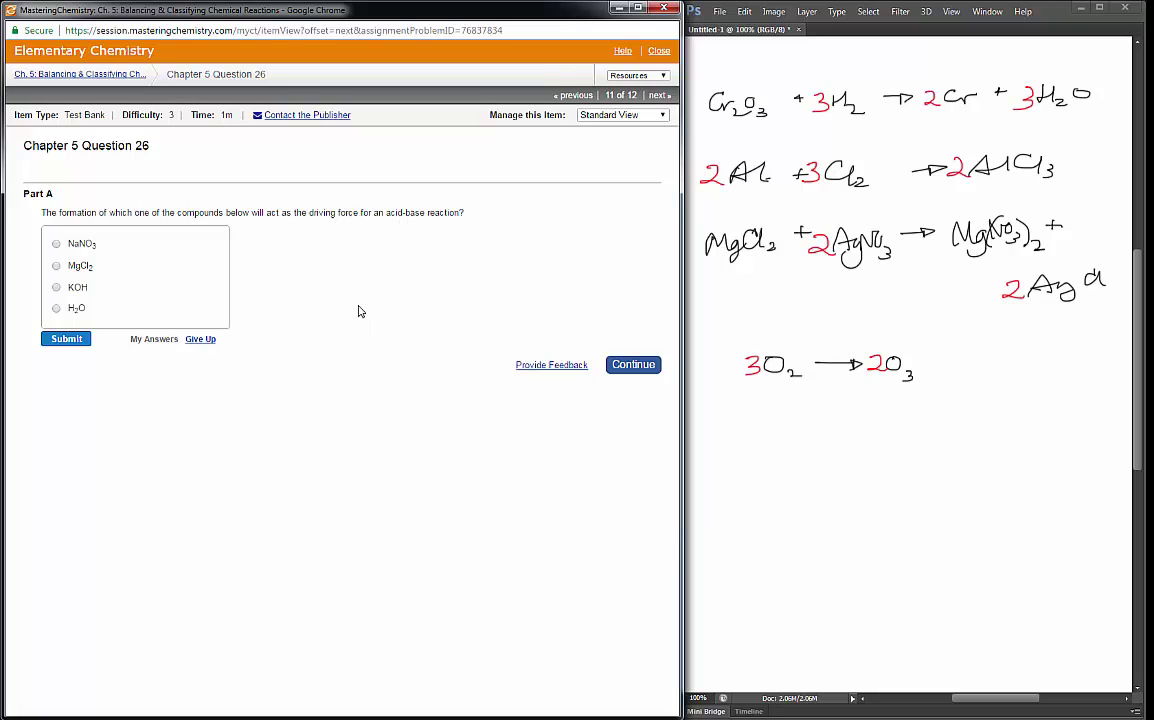
- Submit H₂O as the driving force for Question 26, then continue to the final question
{"action": "left_click", "coordinate": [56, 308]}
{"action": "left_click", "coordinate": [72, 339]}
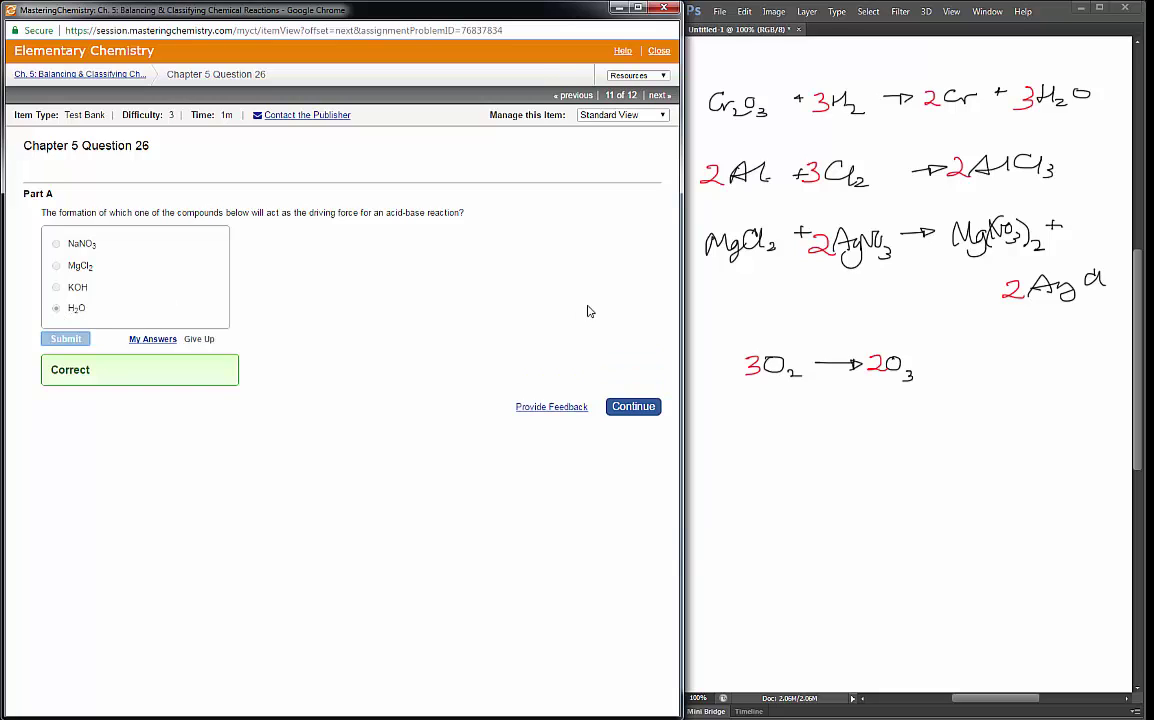
{"action": "left_click", "coordinate": [627, 406]}
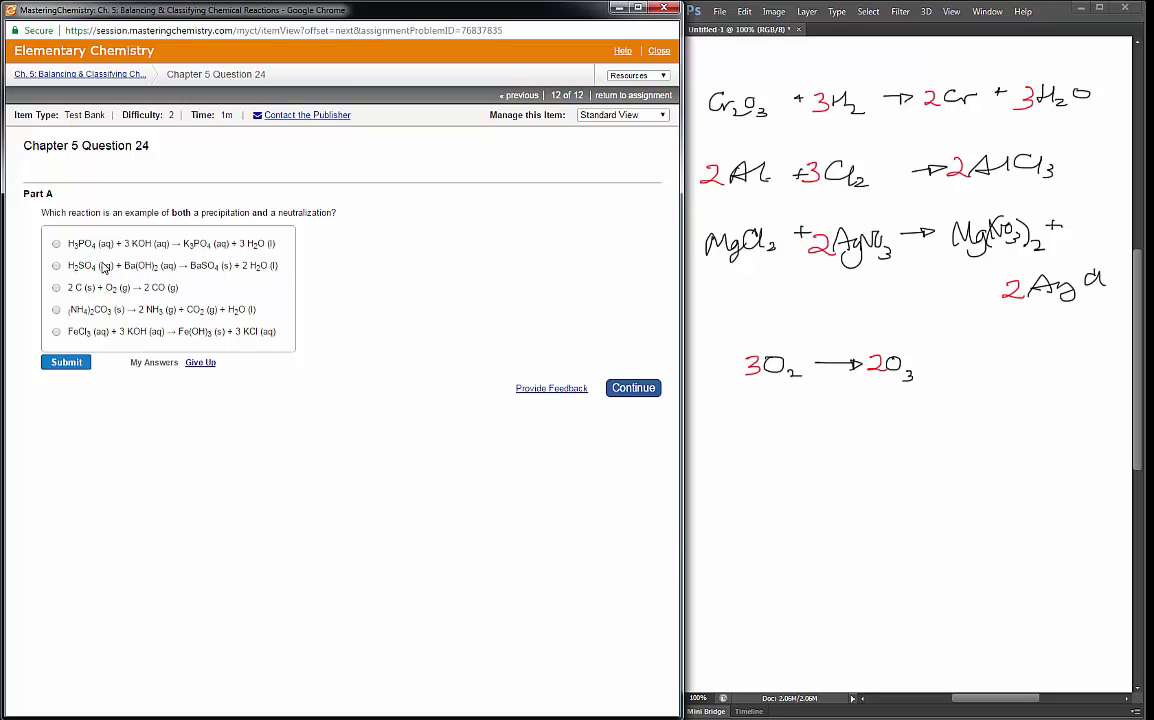
- Choose H2SO4 + Ba(OH)2 as the precipitation-and-neutralization reaction and submit it
{"action": "left_click", "coordinate": [56, 267]}
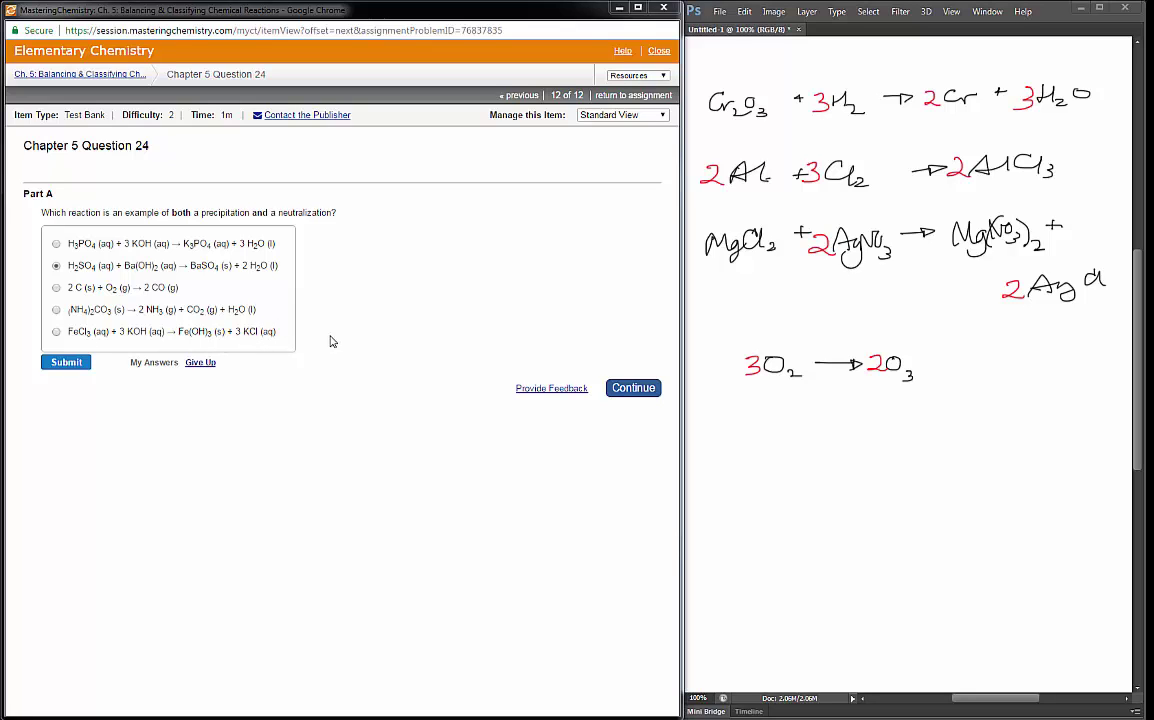
{"action": "left_click", "coordinate": [58, 361]}
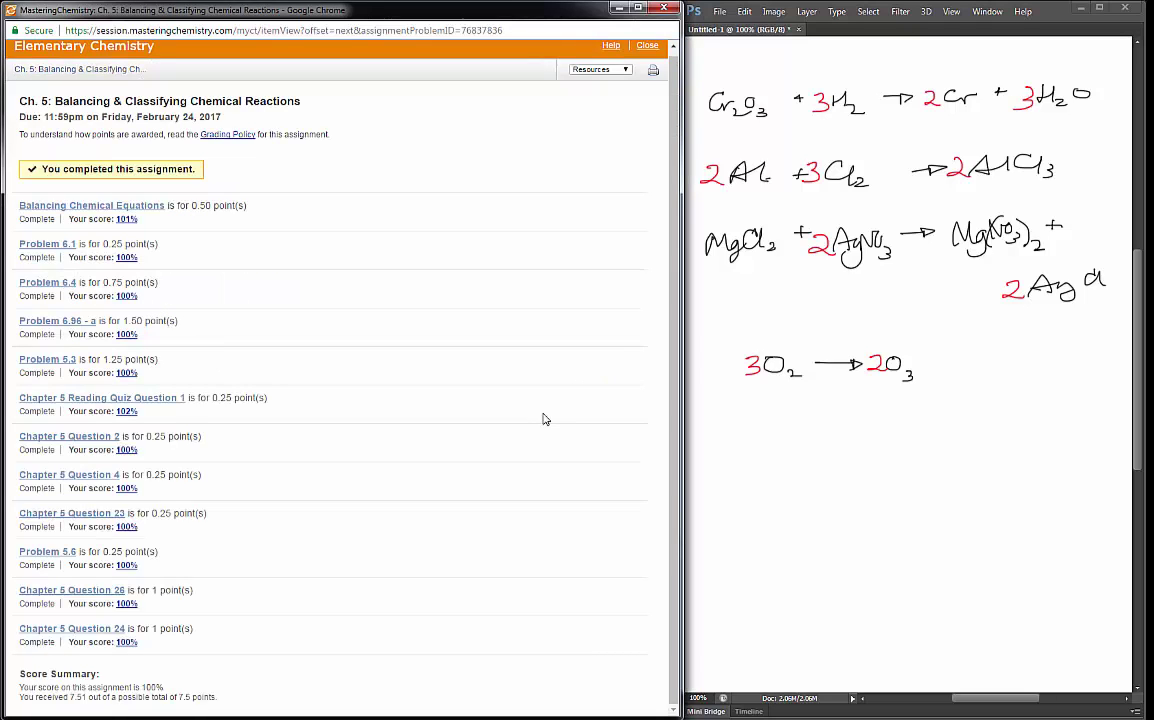